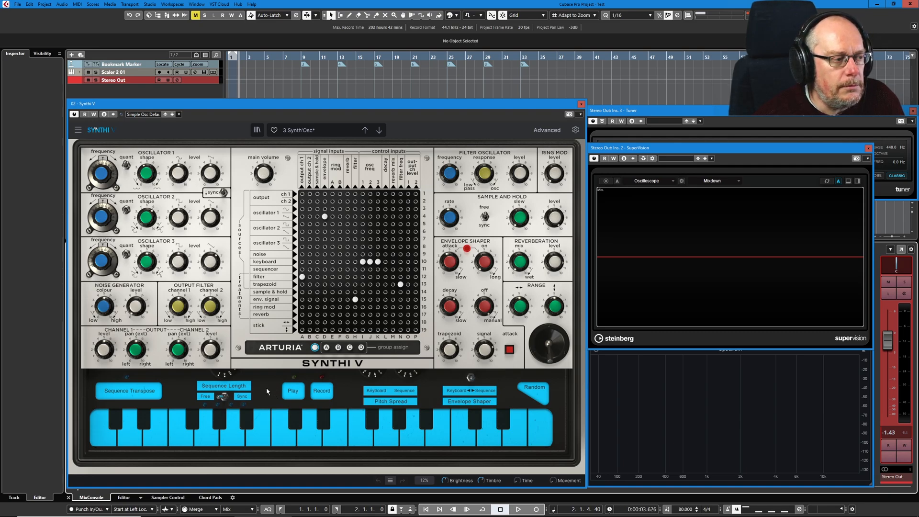
Arm the Synthi V sequencer for recording and add a matrix pin routing the sequencer to oscillator 1's frequency
{"action": "left_click", "coordinate": [322, 392]}
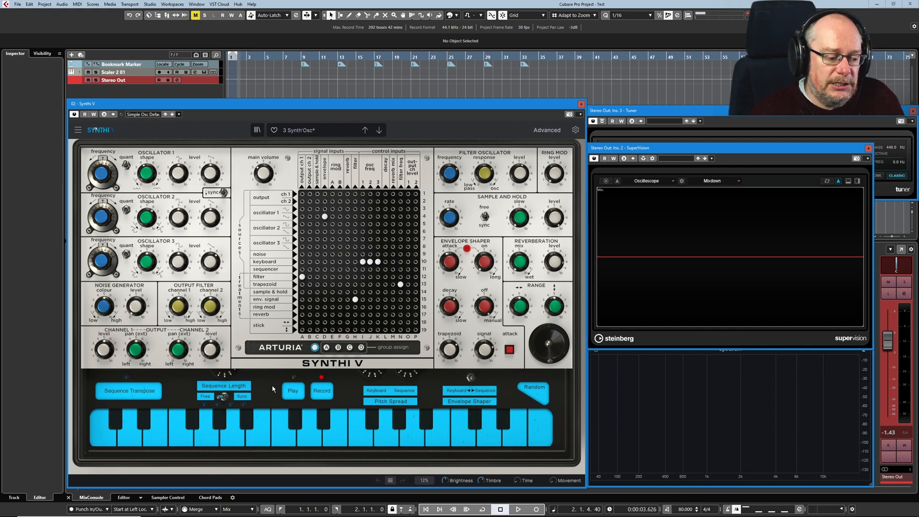
{"action": "mouse_move", "coordinate": [228, 375]}
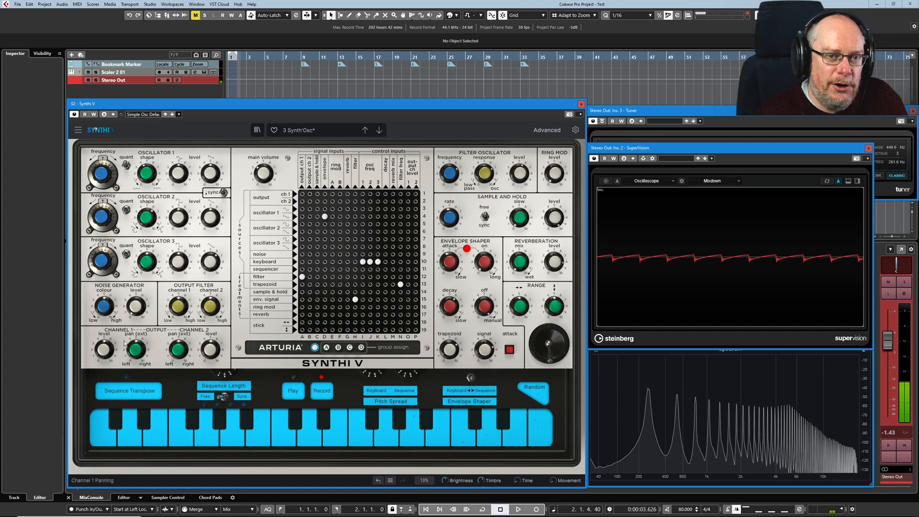
{"action": "mouse_move", "coordinate": [265, 174]}
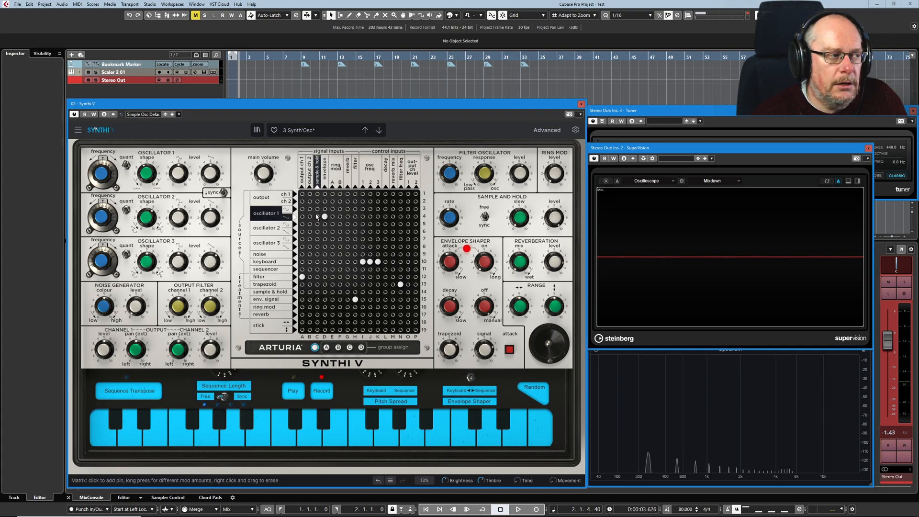
{"action": "left_click_drag", "start_coordinate": [264, 178], "coordinate": [263, 176]}
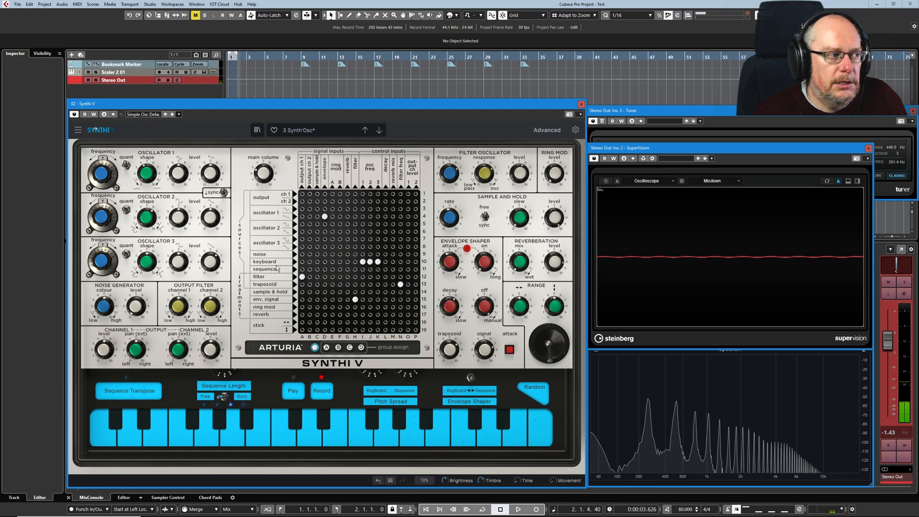
{"action": "left_click", "coordinate": [363, 270]}
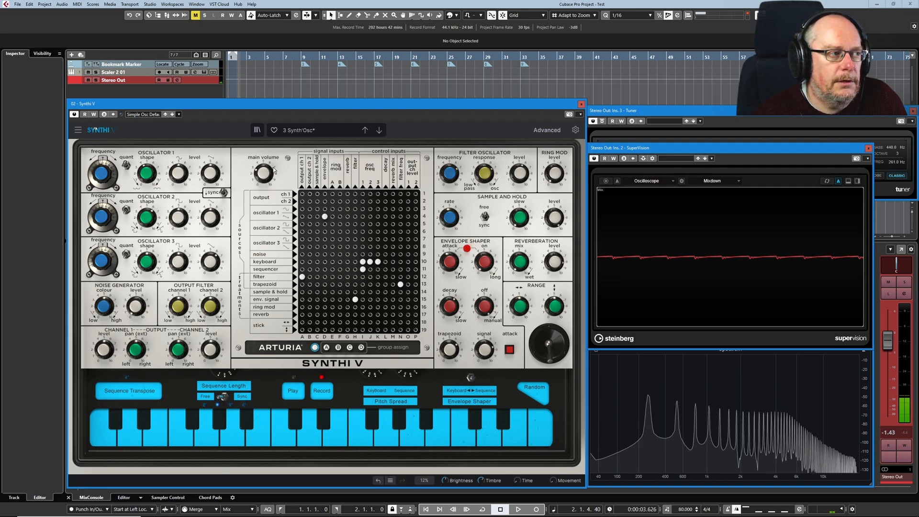
Turn the synth's main volume down to -80.0 dB, raise it to hear the sequence, and lower it again
{"action": "mouse_move", "coordinate": [264, 176]}
{"action": "left_click_drag", "start_coordinate": [257, 174], "coordinate": [257, 206]}
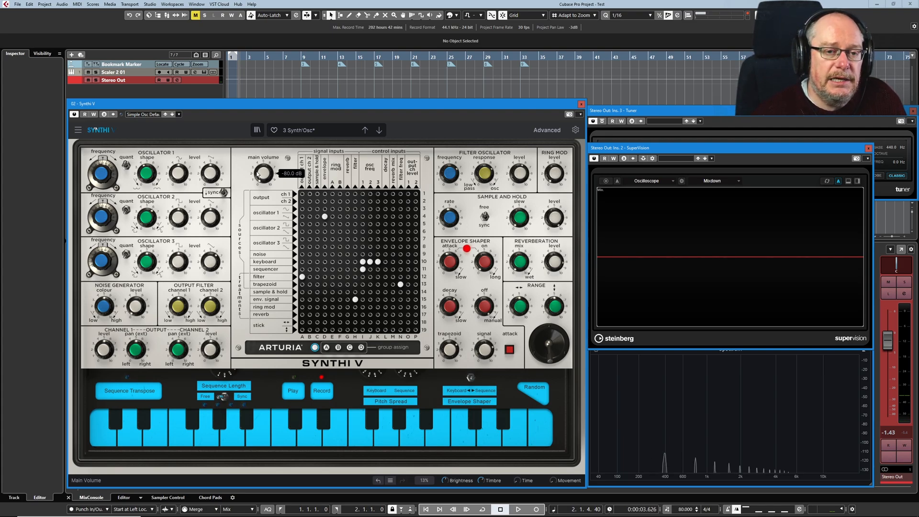
{"action": "left_click_drag", "start_coordinate": [263, 174], "coordinate": [262, 152]}
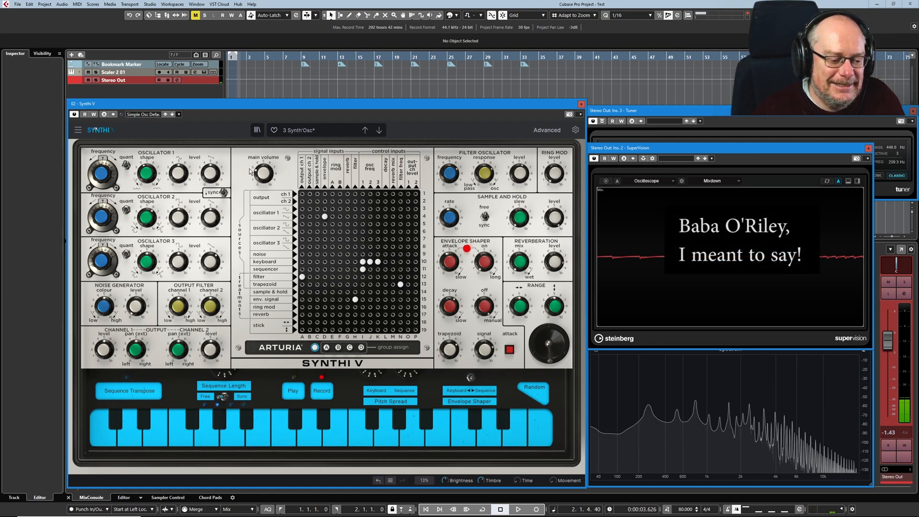
{"action": "left_click_drag", "start_coordinate": [262, 173], "coordinate": [263, 186]}
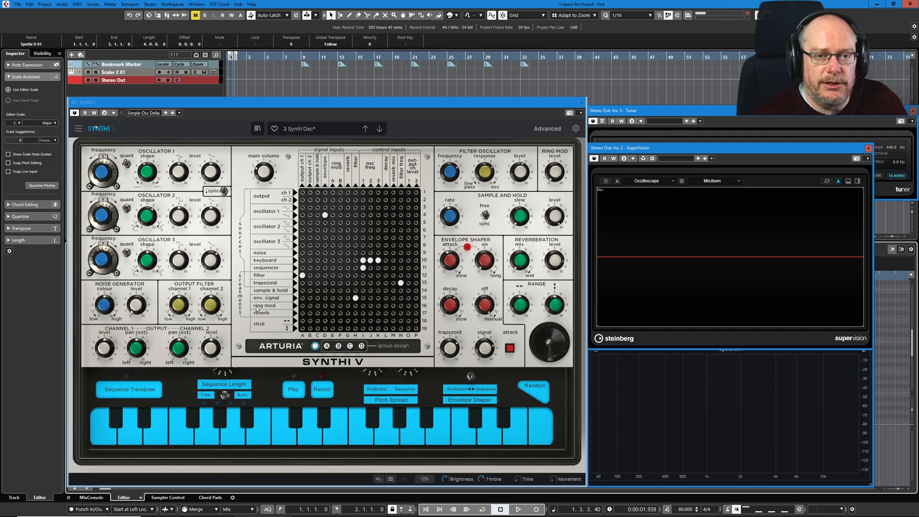
Reposition the synth window after exposing the clip's notes, and play the MIDI clip from the project start twice
{"action": "left_click_drag", "start_coordinate": [260, 105], "coordinate": [597, 54]}
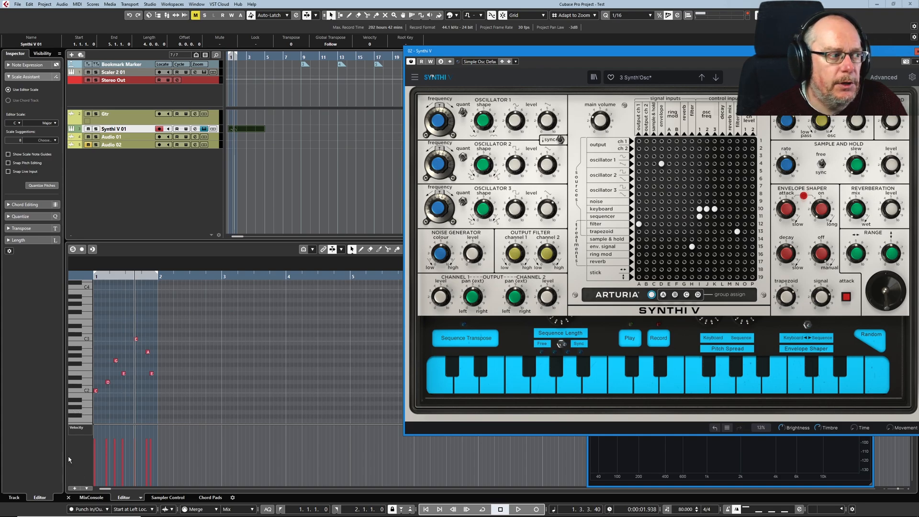
{"action": "left_click_drag", "start_coordinate": [588, 48], "coordinate": [355, 108]}
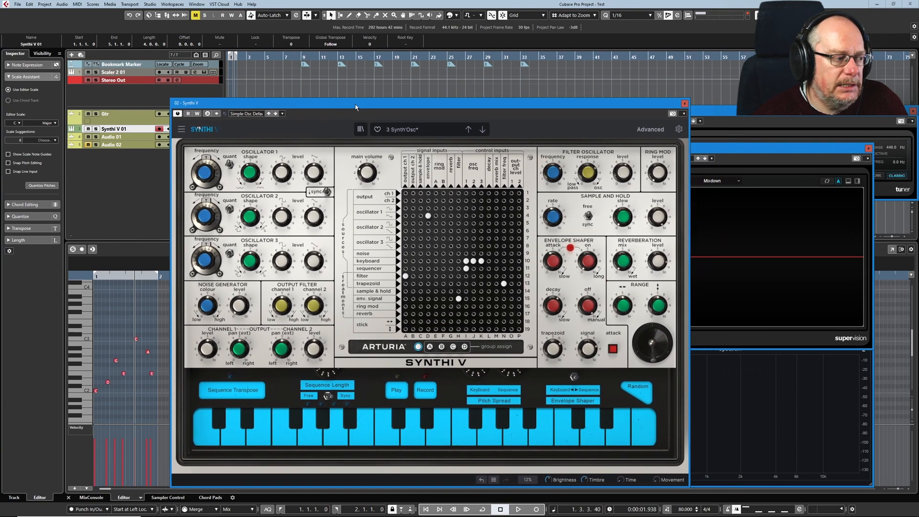
{"action": "key", "text": "space"}
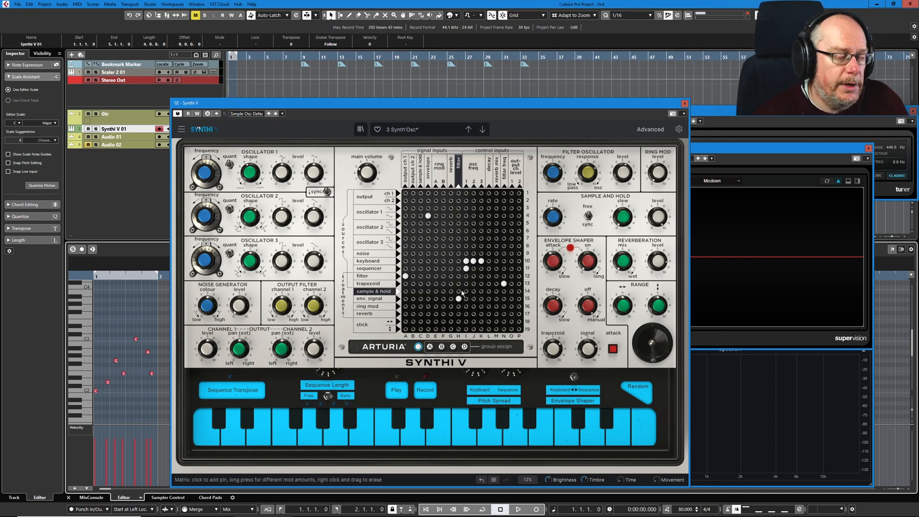
{"action": "key", "text": "space"}
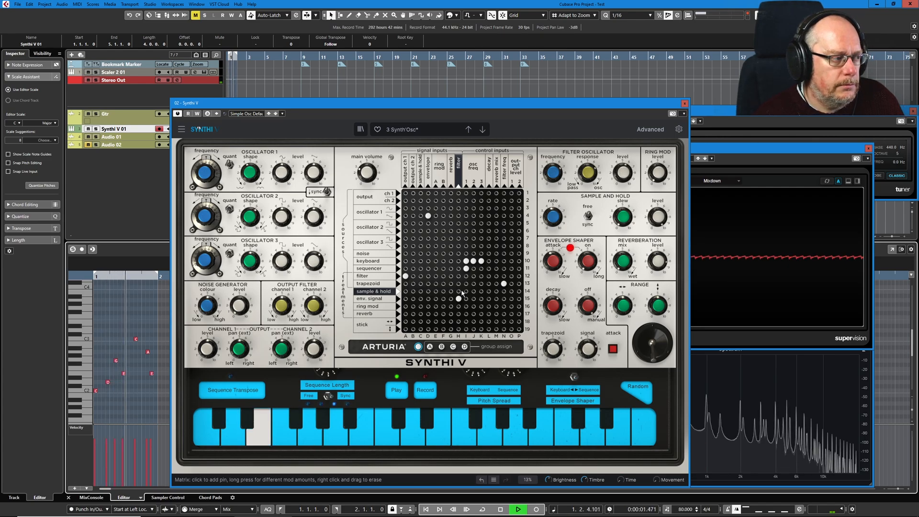
{"action": "key", "text": "space"}
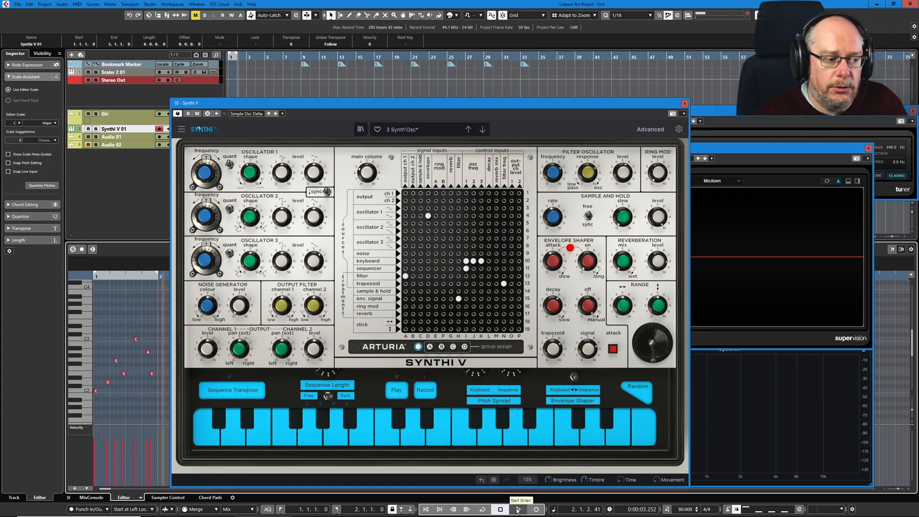
{"action": "left_click", "coordinate": [500, 509]}
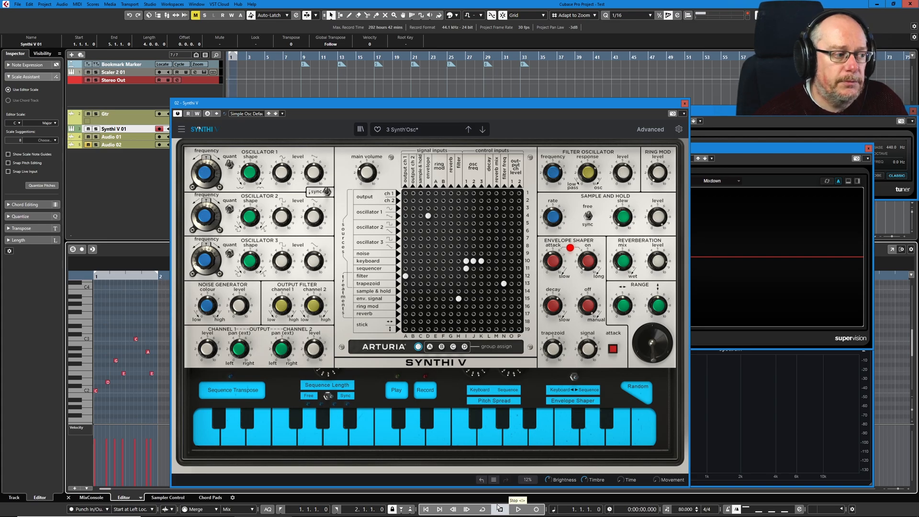
{"action": "key", "text": "space"}
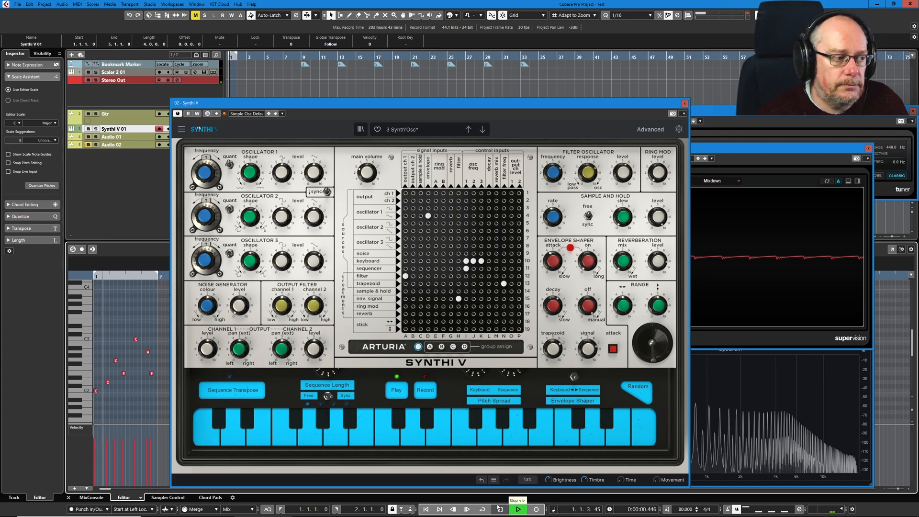
{"action": "key", "text": "space"}
Switch the sequence length to Free and play the MIDI clip from the project start
{"action": "left_click", "coordinate": [329, 396]}
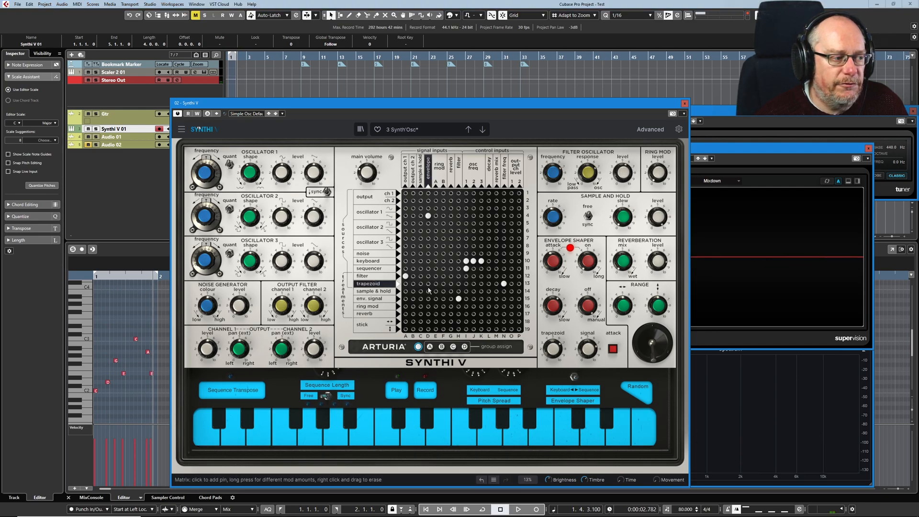
{"action": "key", "text": "KP_Decimal"}
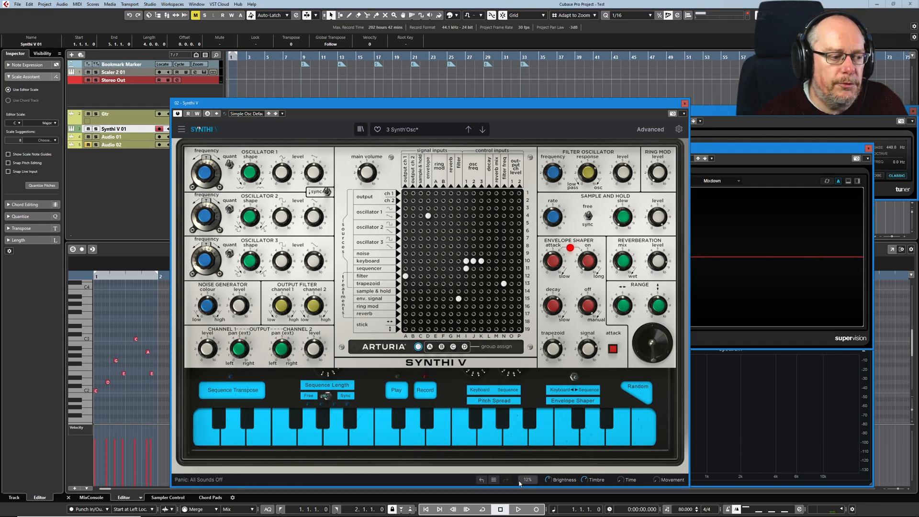
{"action": "left_click", "coordinate": [518, 509]}
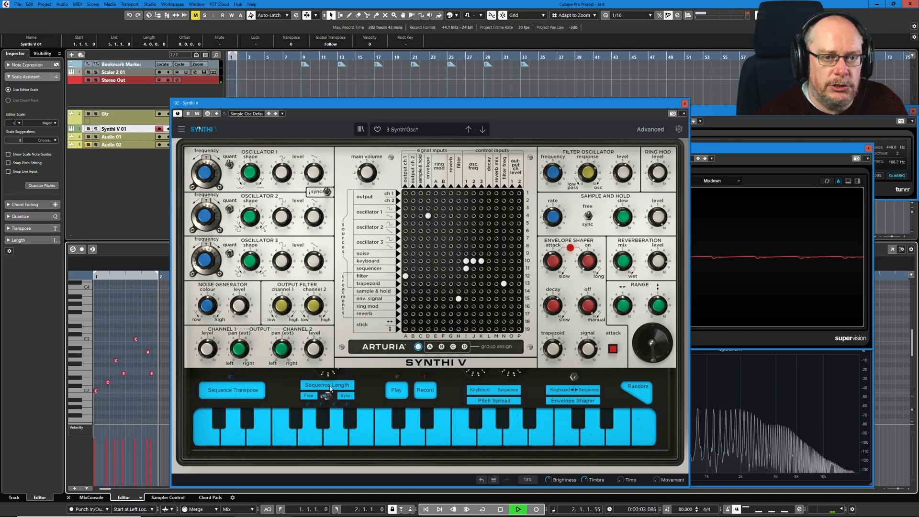
{"action": "left_click", "coordinate": [501, 510]}
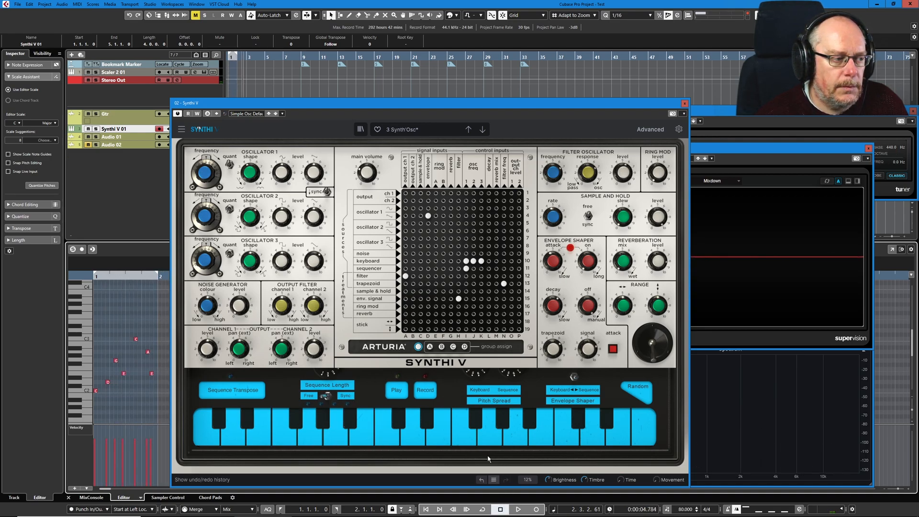
Set the sequence length back to Sync and play the clip from the project start to record it into the sequencer
{"action": "key", "text": "period"}
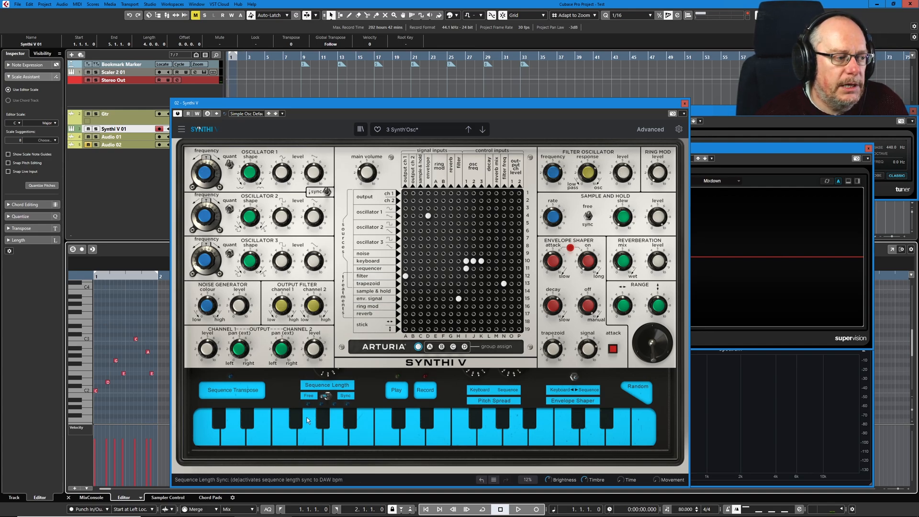
{"action": "left_click", "coordinate": [328, 397]}
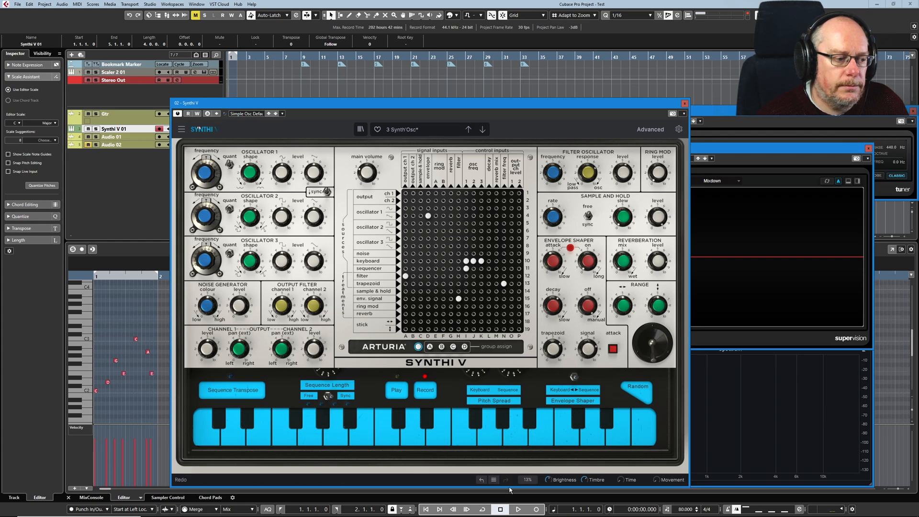
{"action": "key", "text": "space"}
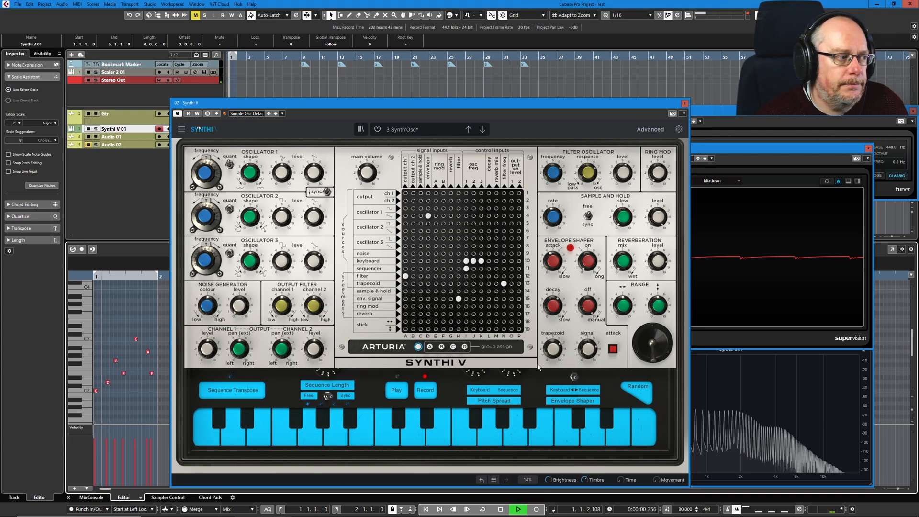
{"action": "left_click", "coordinate": [500, 509]}
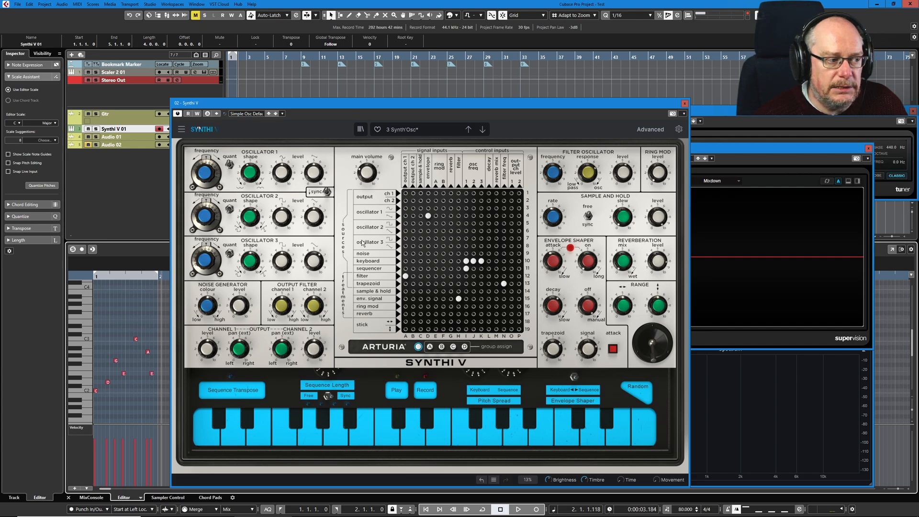
Start the recorded sequence in the synth's sequencer and adjust its sequence length with the length mode on Free
{"action": "mouse_move", "coordinate": [329, 374]}
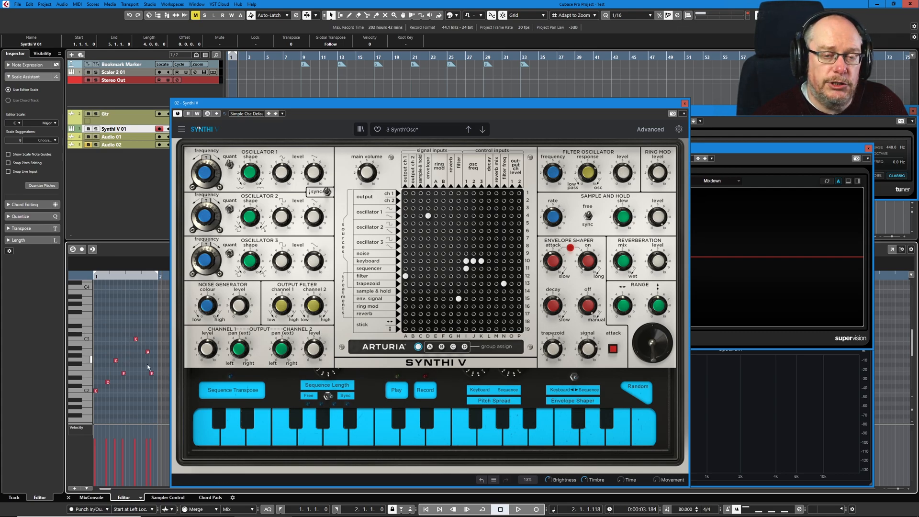
{"action": "left_click", "coordinate": [397, 390]}
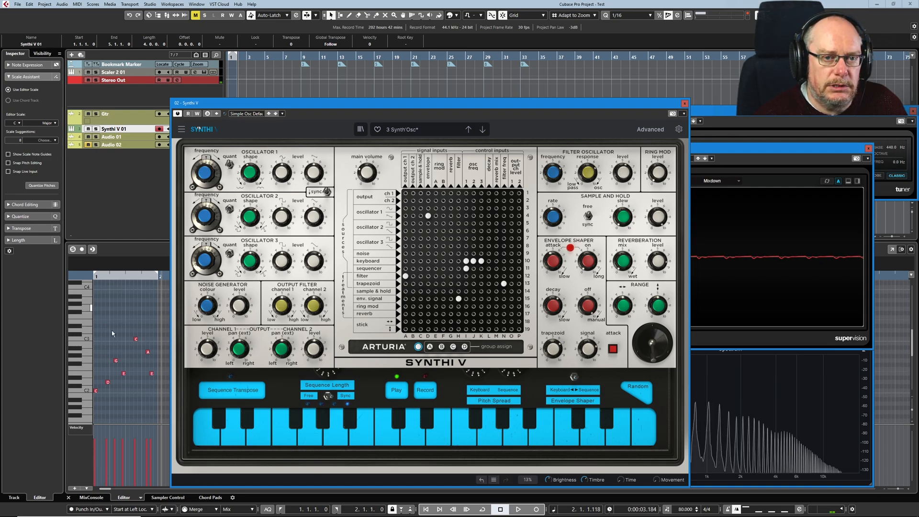
{"action": "left_click_drag", "start_coordinate": [327, 375], "coordinate": [326, 378]}
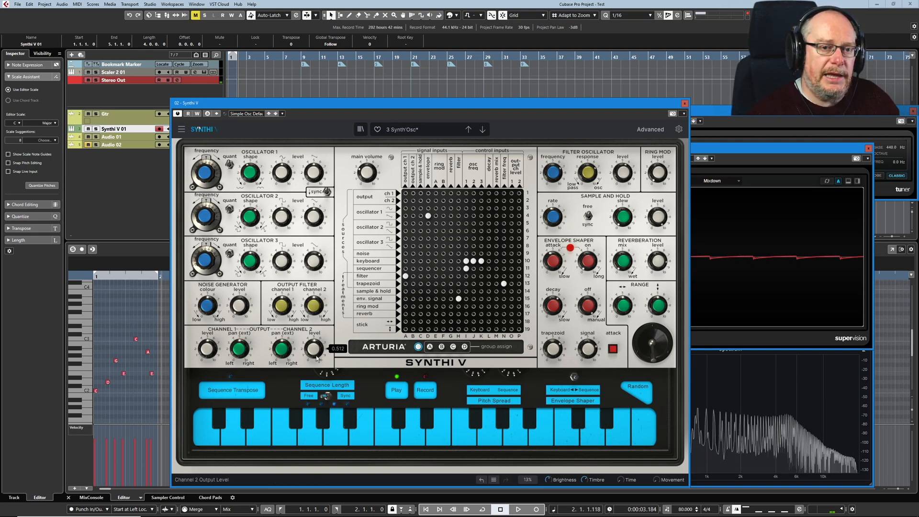
{"action": "left_click_drag", "start_coordinate": [327, 373], "coordinate": [327, 368]}
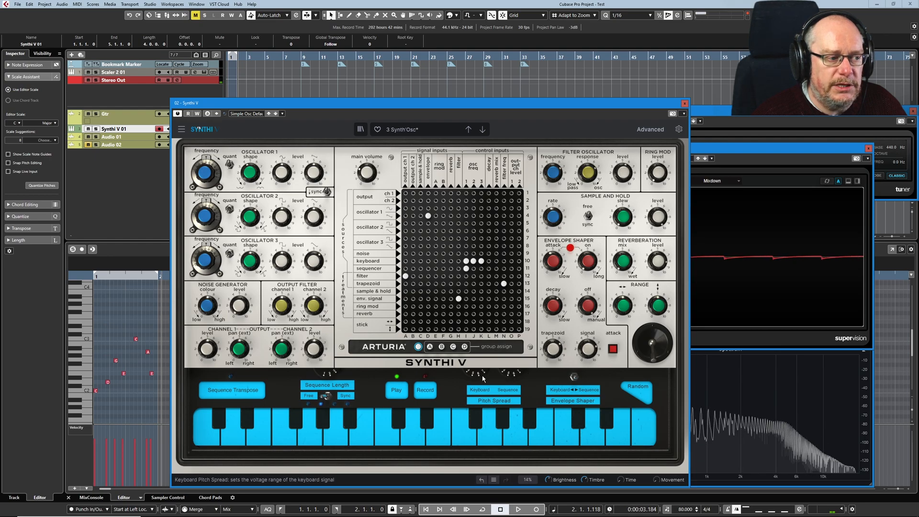
Lower the sequencer's pitch spread, and reduce and fine-tune the keyboard's pitch spread
{"action": "mouse_move", "coordinate": [511, 375]}
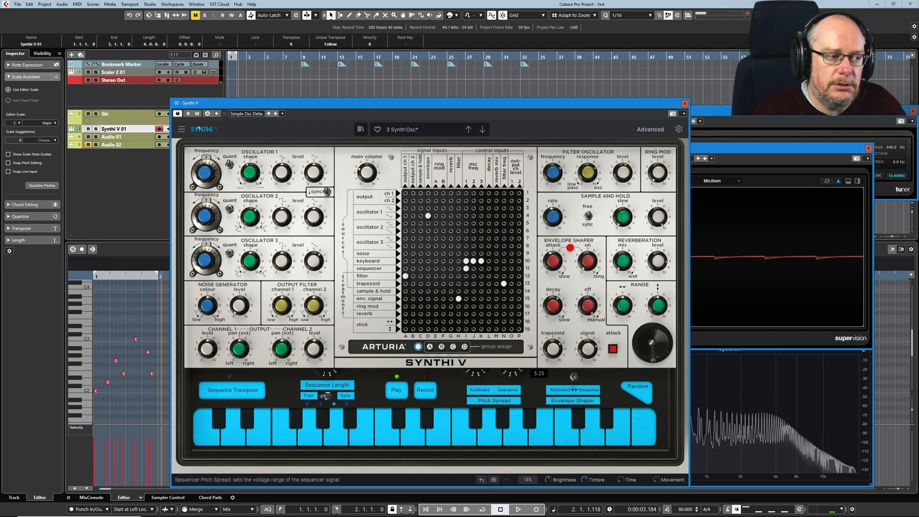
{"action": "left_click_drag", "start_coordinate": [512, 374], "coordinate": [511, 380]}
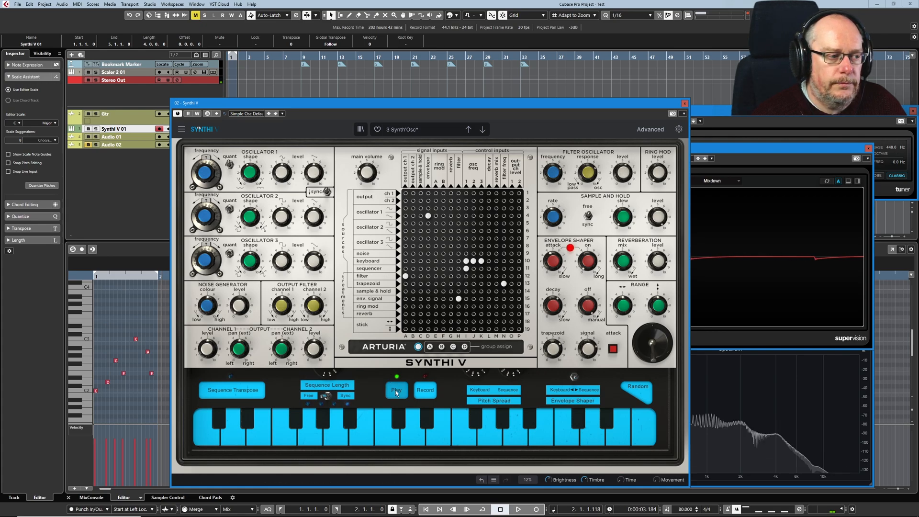
{"action": "mouse_move", "coordinate": [475, 374]}
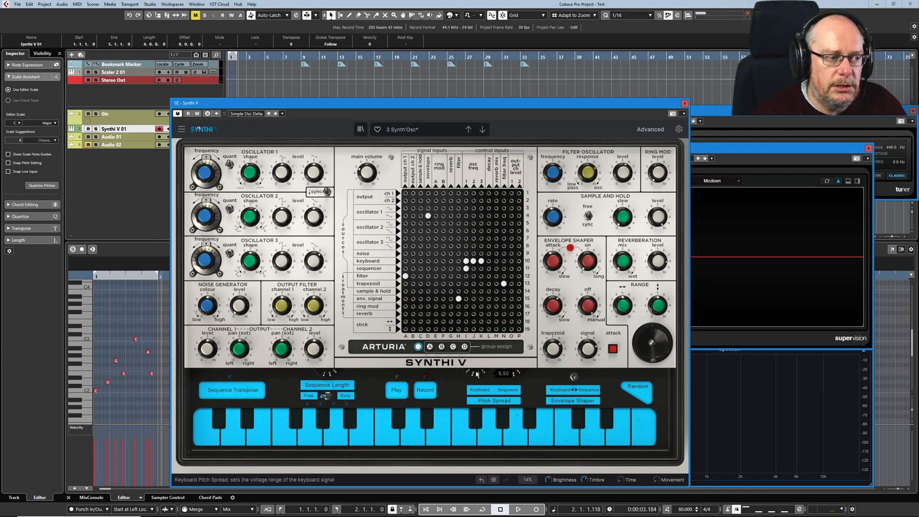
{"action": "left_click_drag", "start_coordinate": [475, 372], "coordinate": [475, 392]}
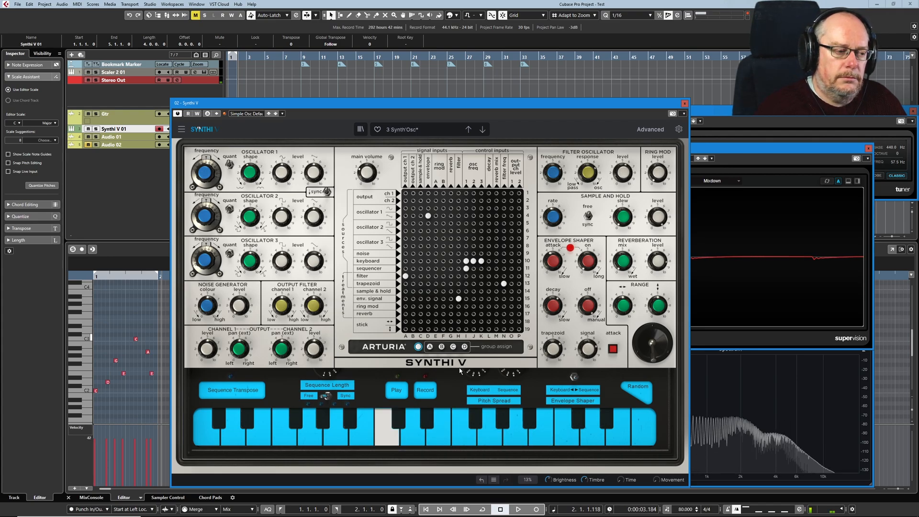
{"action": "mouse_move", "coordinate": [478, 377]}
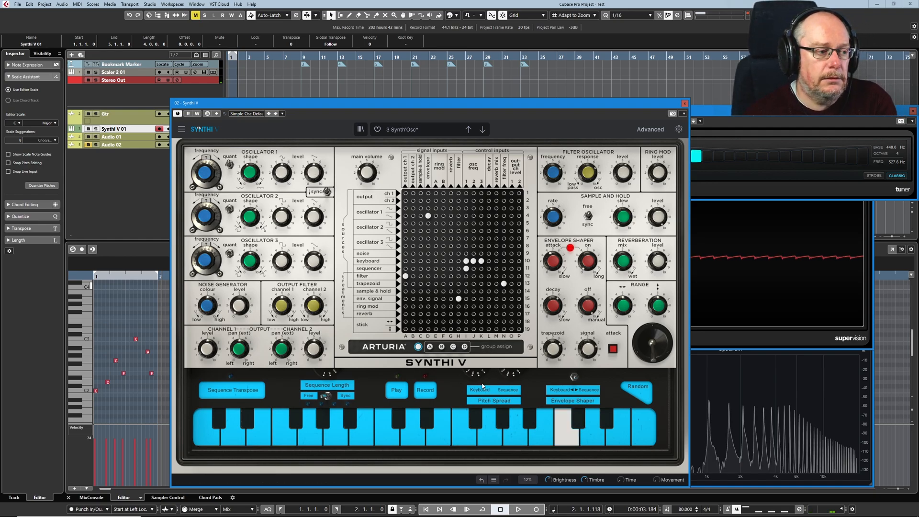
{"action": "left_click_drag", "start_coordinate": [477, 375], "coordinate": [477, 374]}
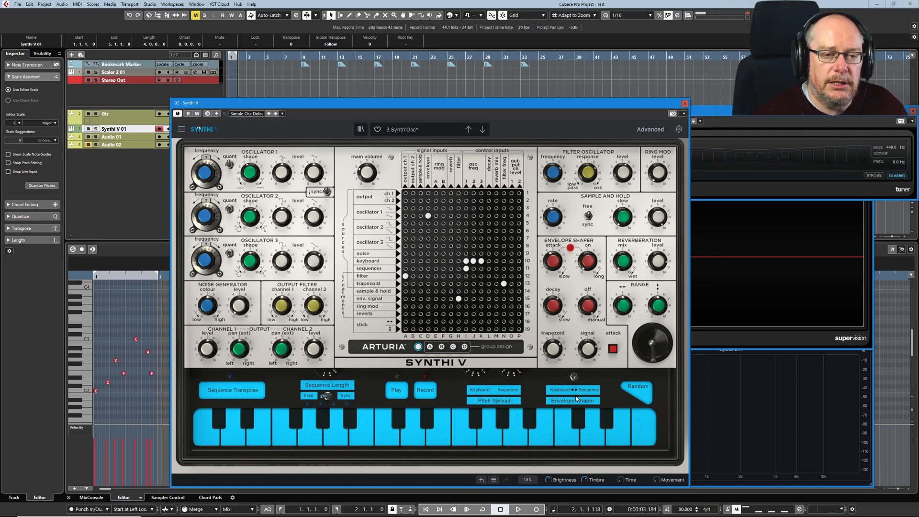
Set the envelope shaper's trigger source to Sequencer
{"action": "mouse_move", "coordinate": [575, 380]}
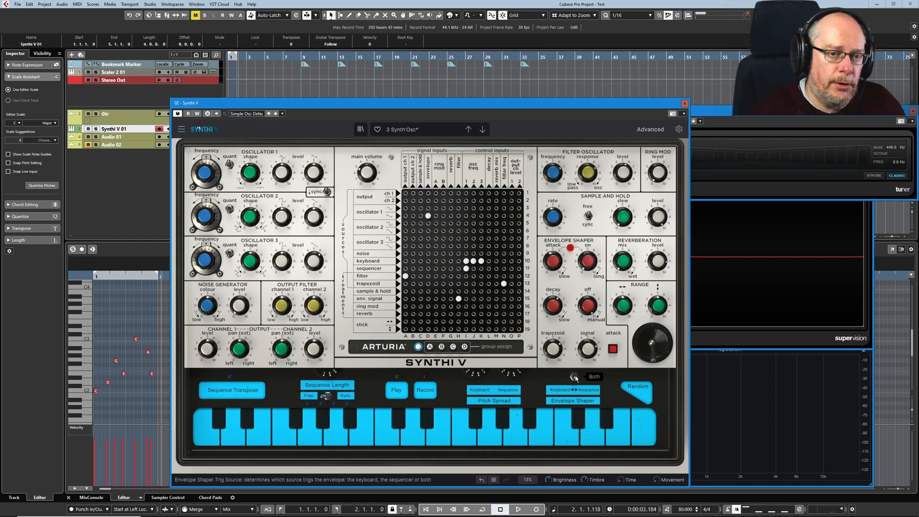
{"action": "left_click", "coordinate": [576, 379]}
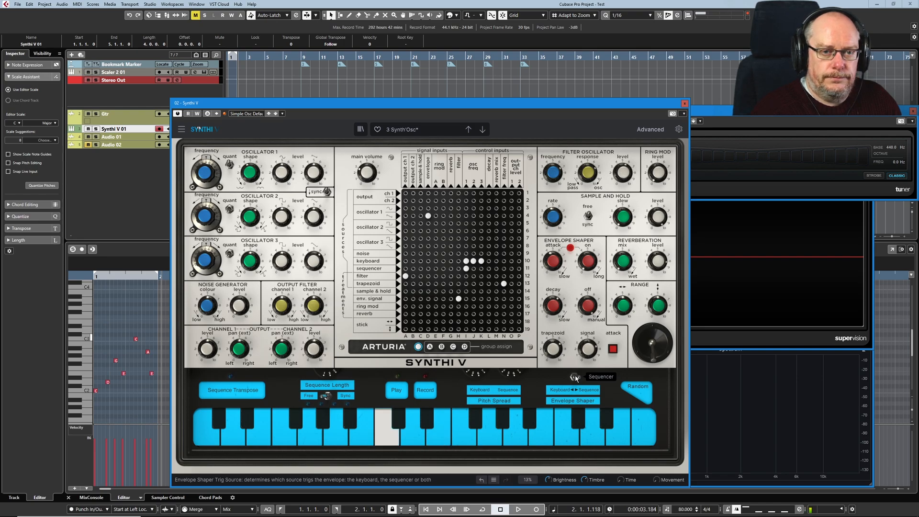
Switch the envelope shaper's trigger source to compare the settings, and stop the sequencer playback
{"action": "left_click", "coordinate": [575, 377]}
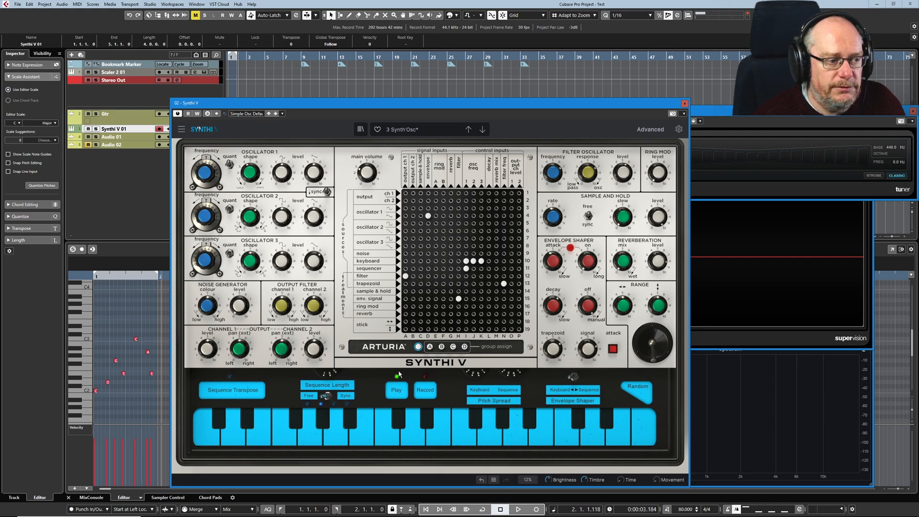
{"action": "left_click", "coordinate": [572, 379]}
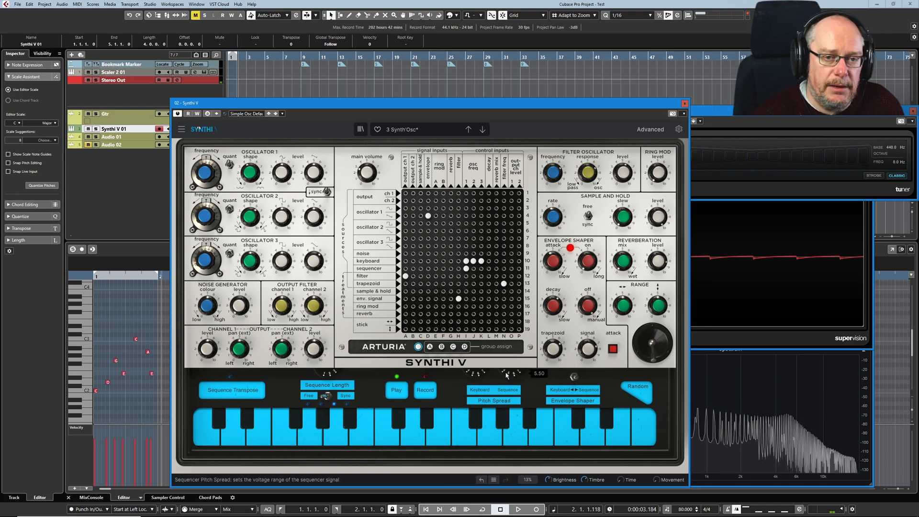
{"action": "left_click", "coordinate": [397, 392]}
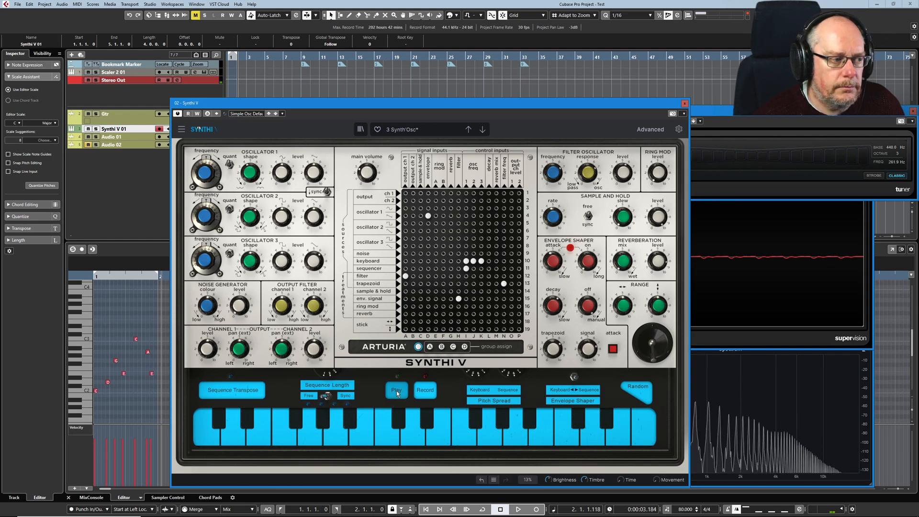
Record a new sequence made of randomly triggered notes into the sequencer and end the recording
{"action": "left_click", "coordinate": [425, 391]}
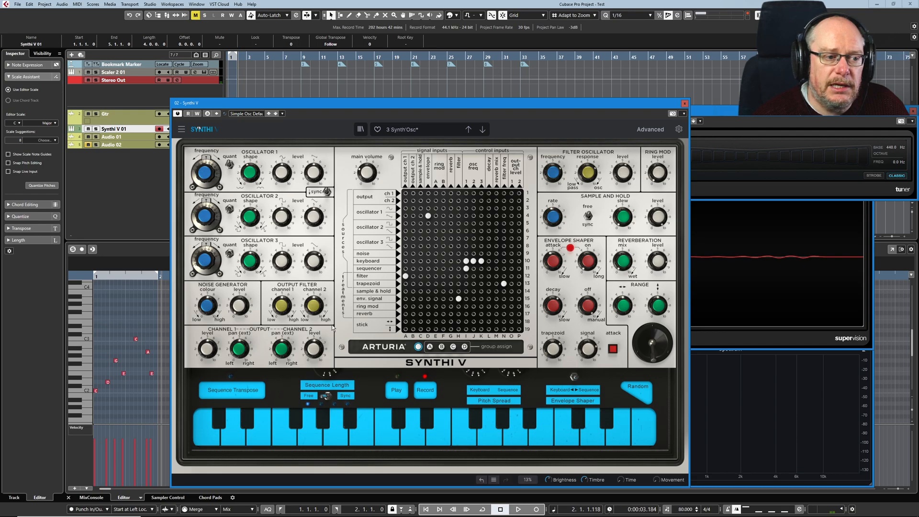
{"action": "left_click", "coordinate": [639, 390]}
{"action": "left_click", "coordinate": [641, 389]}
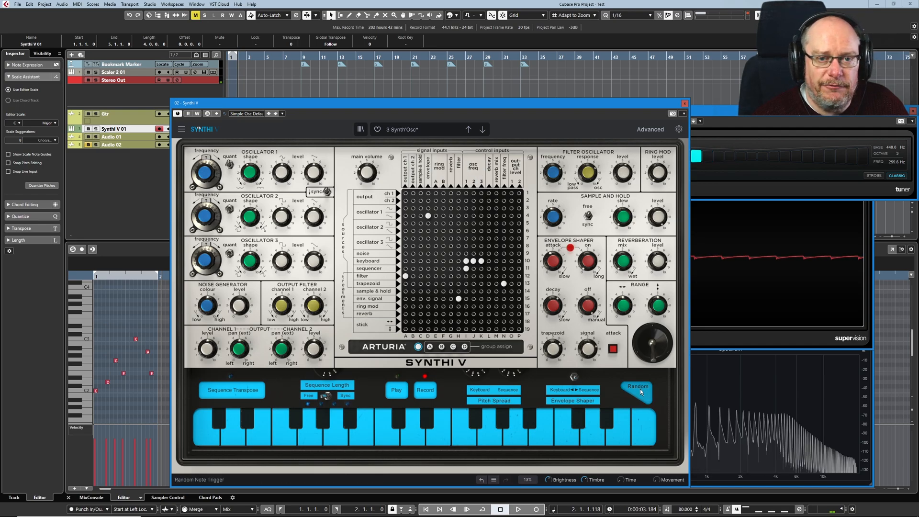
{"action": "left_click", "coordinate": [642, 387]}
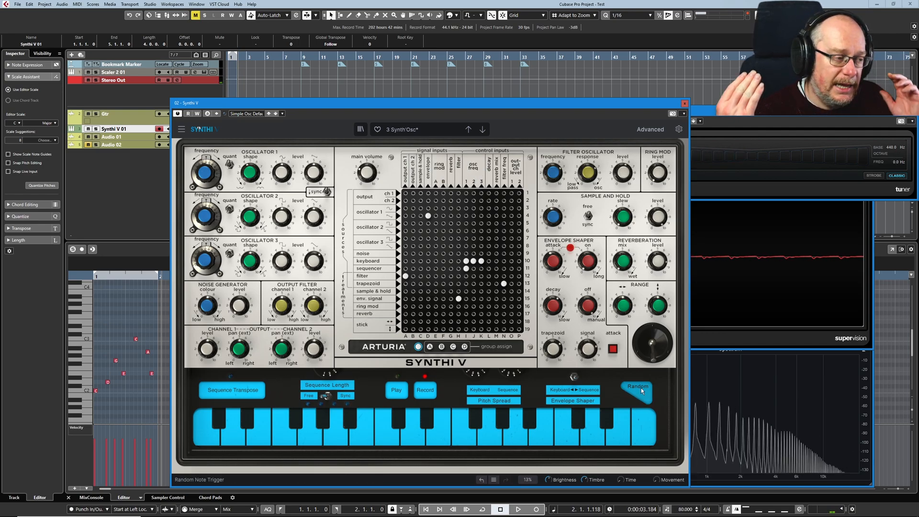
{"action": "left_click", "coordinate": [642, 388]}
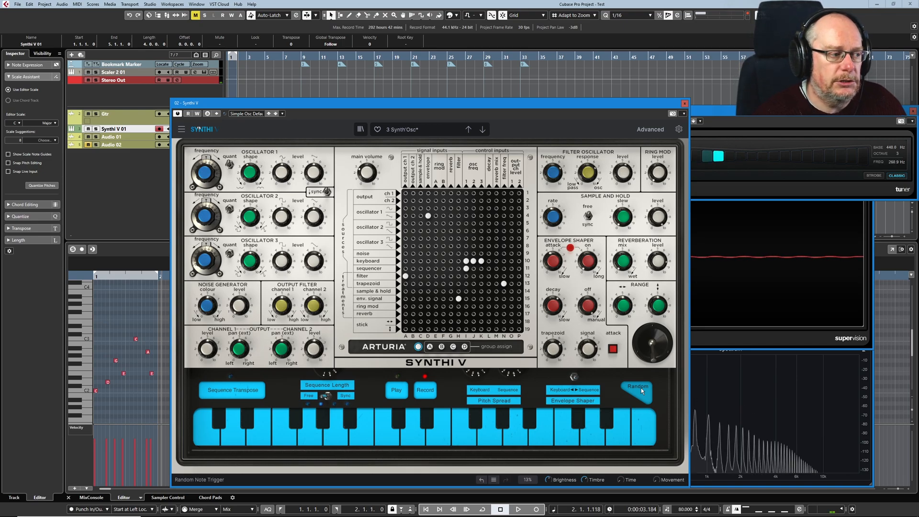
{"action": "left_click", "coordinate": [641, 388]}
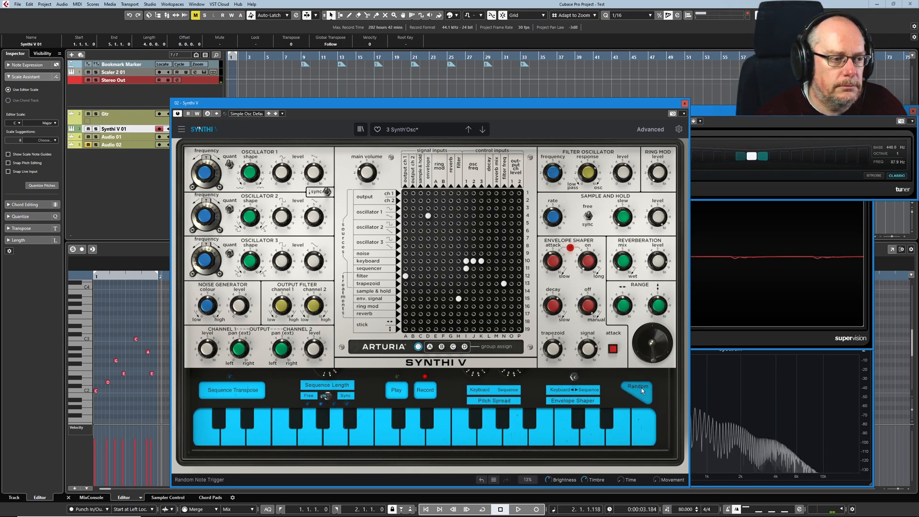
{"action": "left_click", "coordinate": [642, 391]}
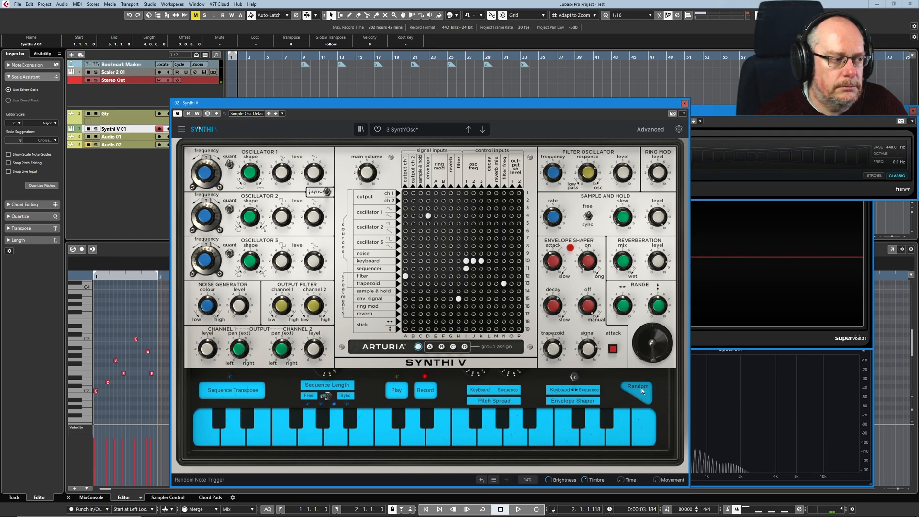
{"action": "left_click", "coordinate": [642, 390]}
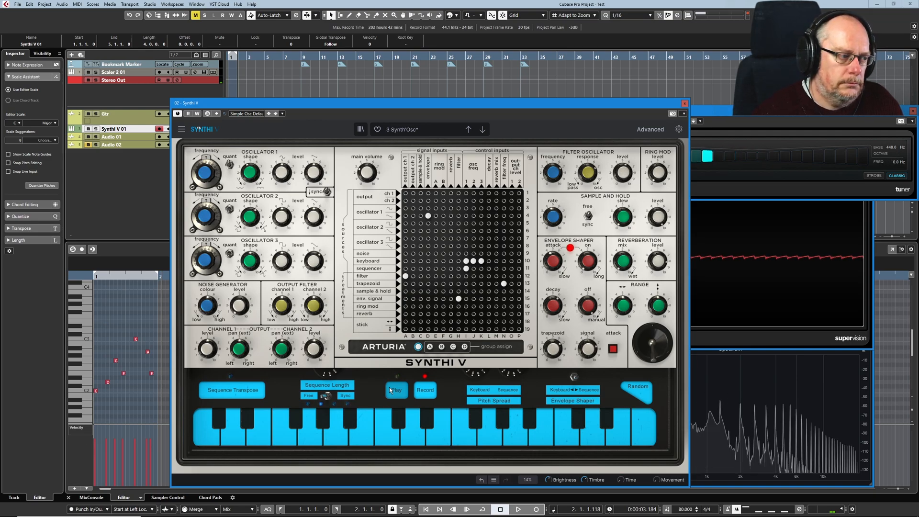
{"action": "left_click", "coordinate": [426, 391]}
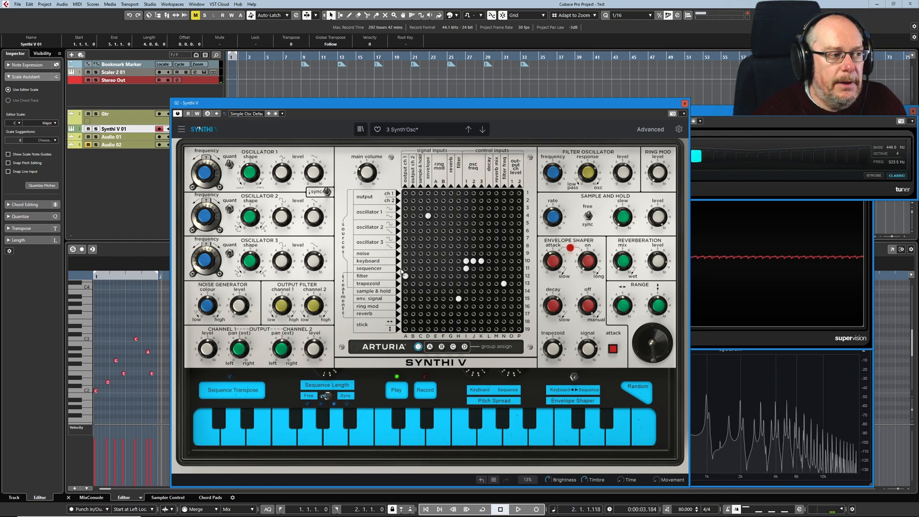
Route the sequencer to the filter frequency in the patch matrix and stop the sequence after listening
{"action": "left_click", "coordinate": [503, 268]}
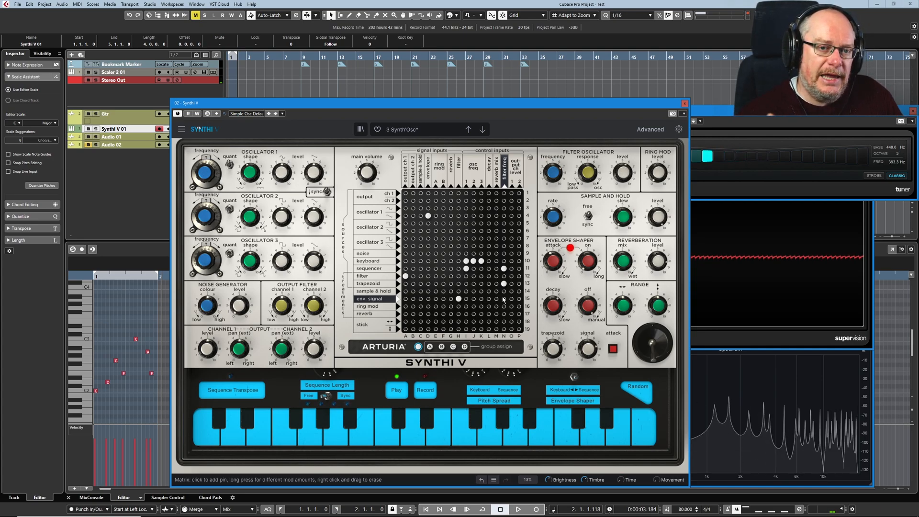
{"action": "left_click", "coordinate": [397, 388]}
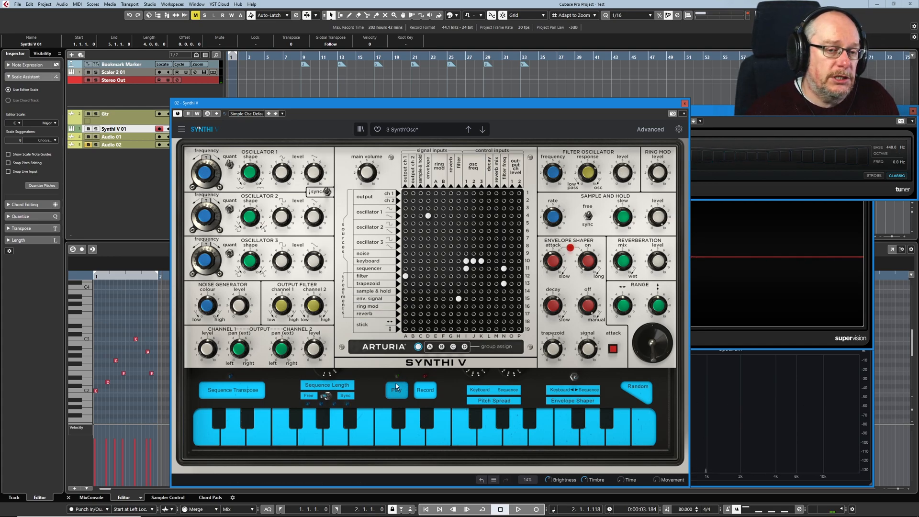